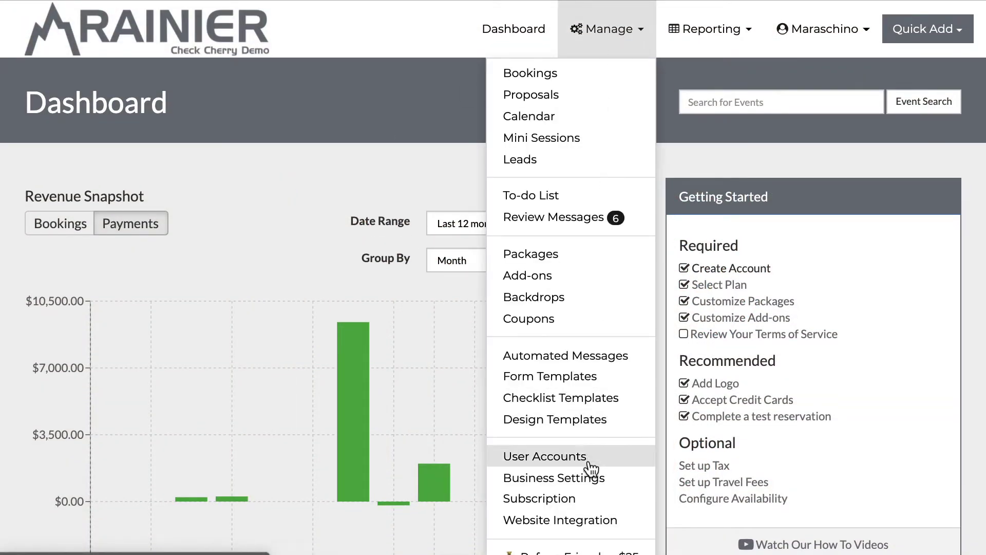
Open Business Settings to the Brands list showing Rainier, LLC and BingShots
click(198, 132)
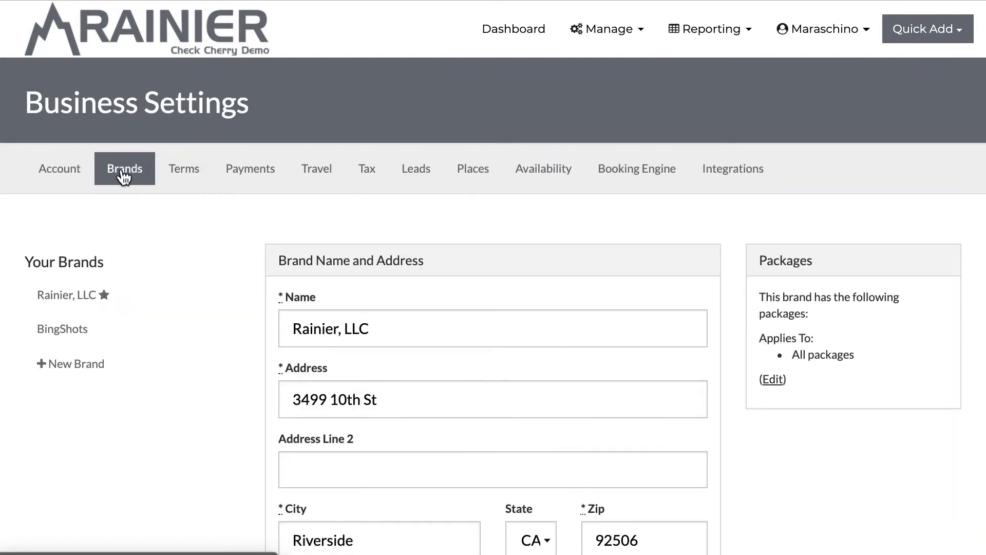
Load the BingShots brand and review its address, Brand Logo & Colors section
scroll(124, 178, down, 1)
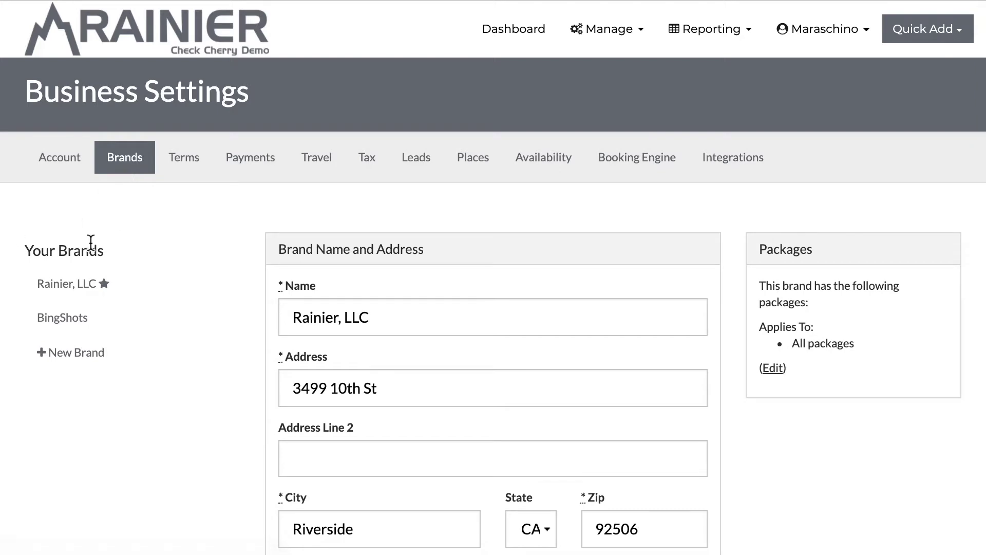
scroll(42, 218, down, 1)
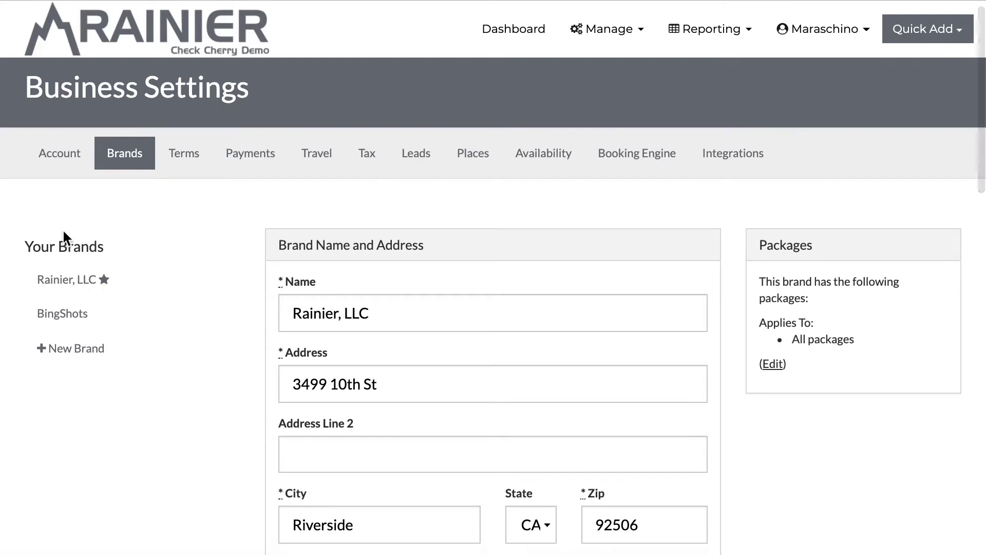
click(65, 354)
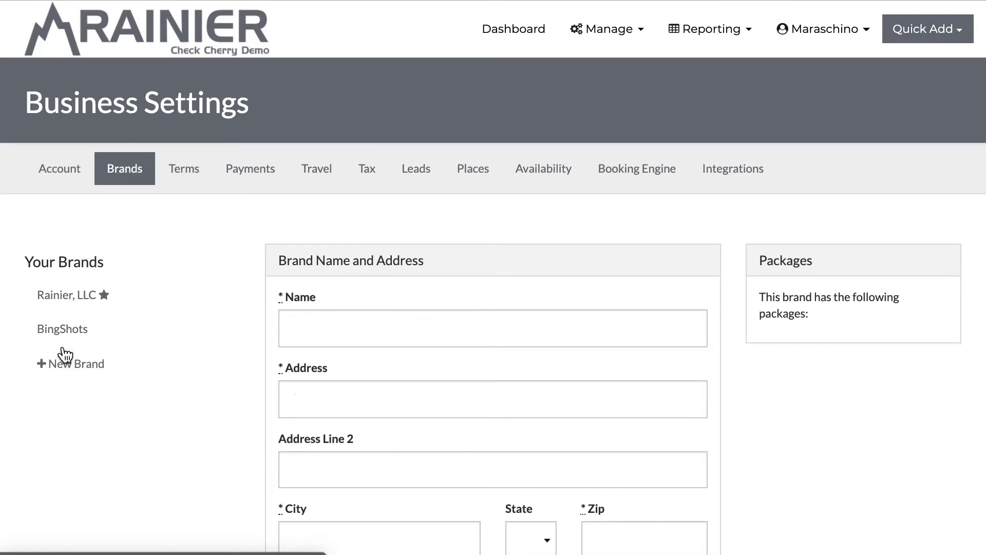
scroll(56, 246, down, 3)
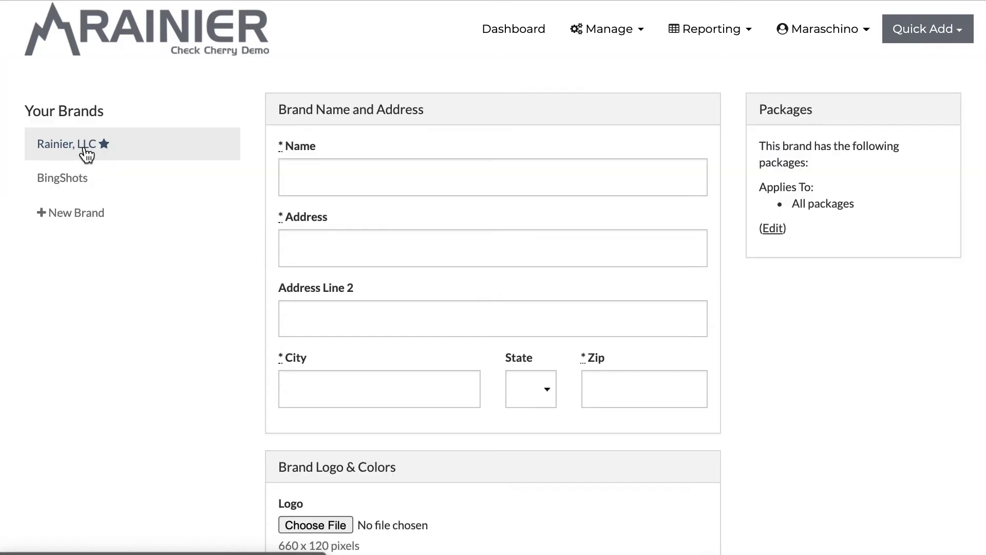
click(55, 179)
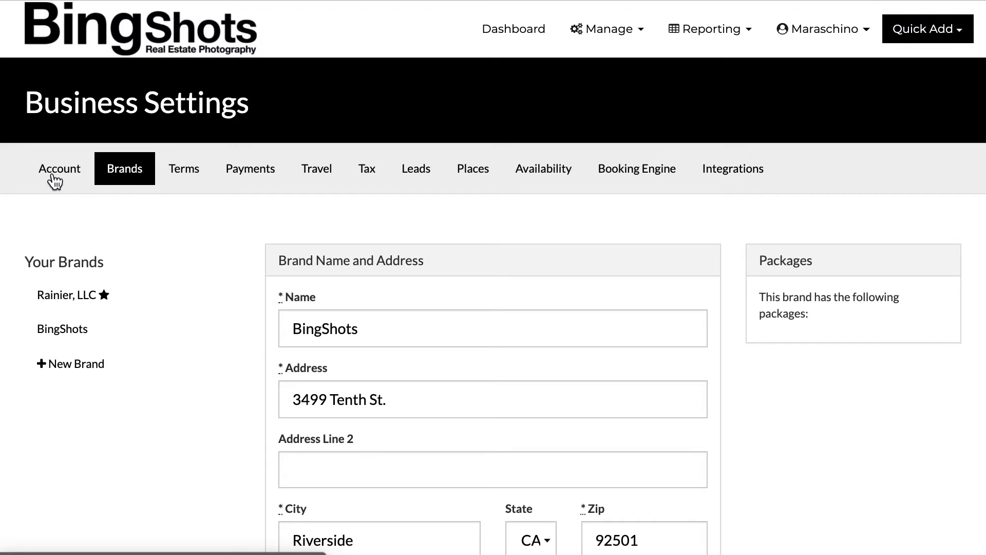
scroll(220, 276, down, 1)
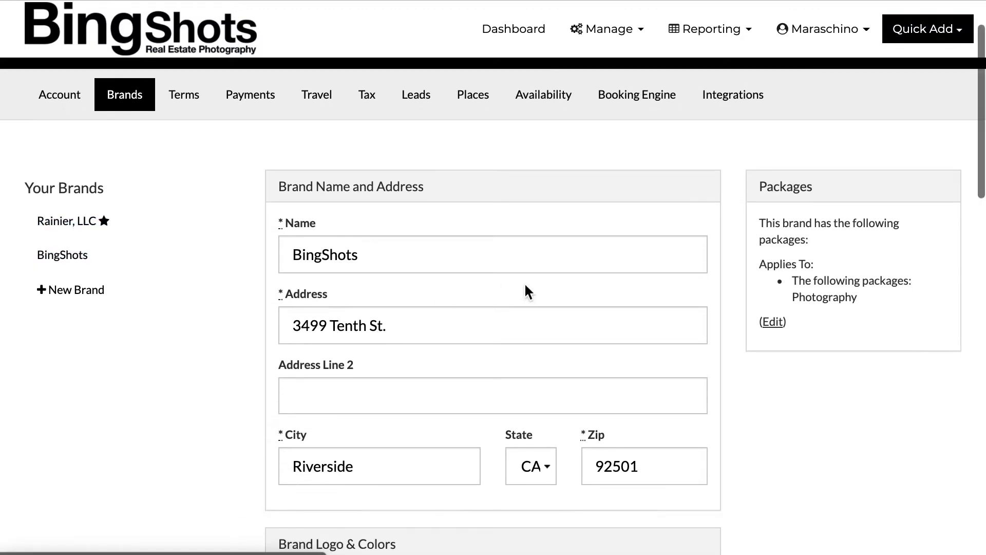
scroll(85, 127, up, 1)
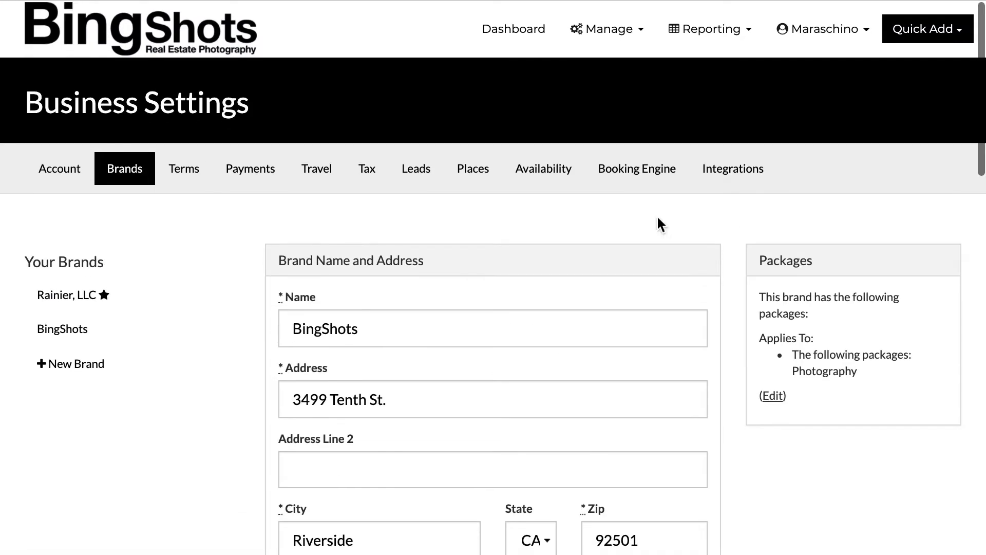
scroll(375, 226, down, 5)
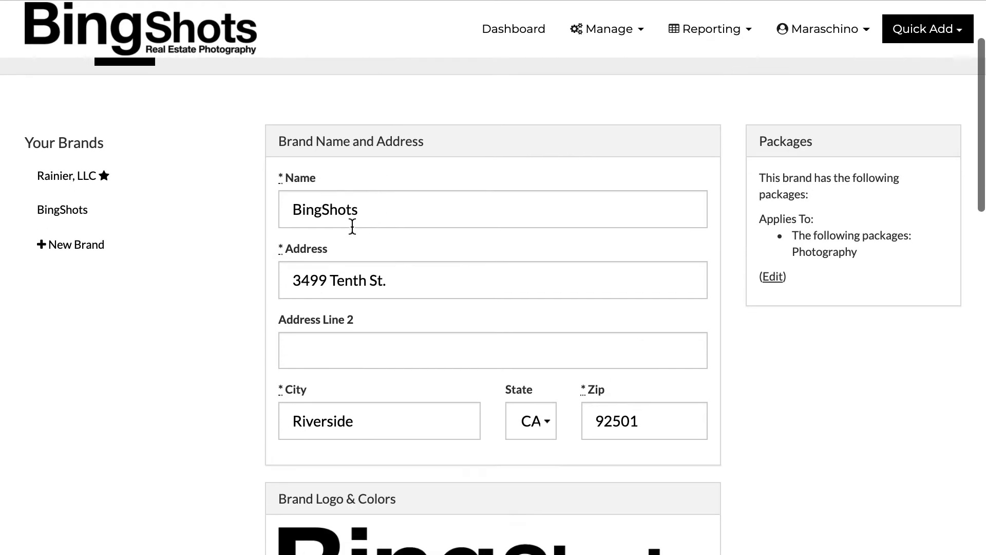
scroll(238, 197, down, 4)
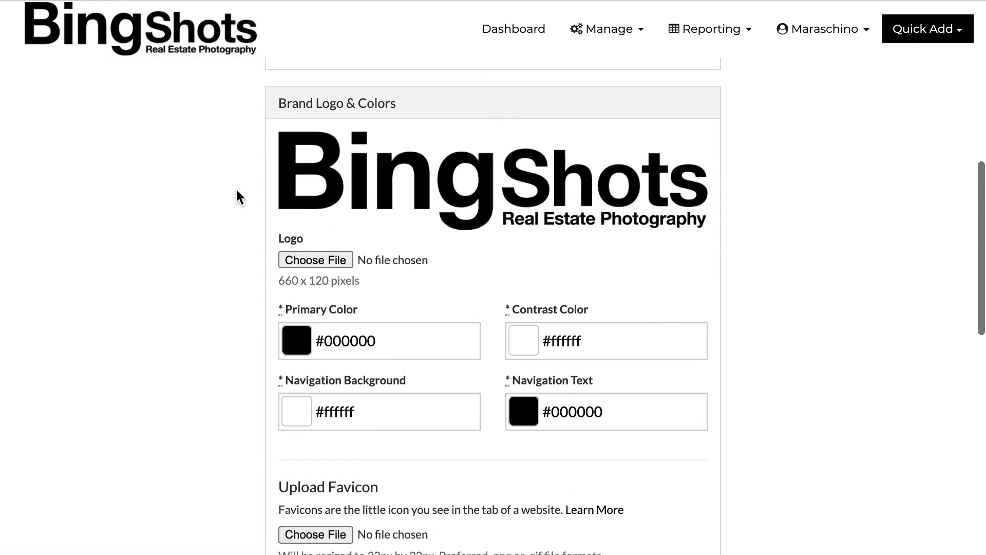
scroll(237, 191, down, 1)
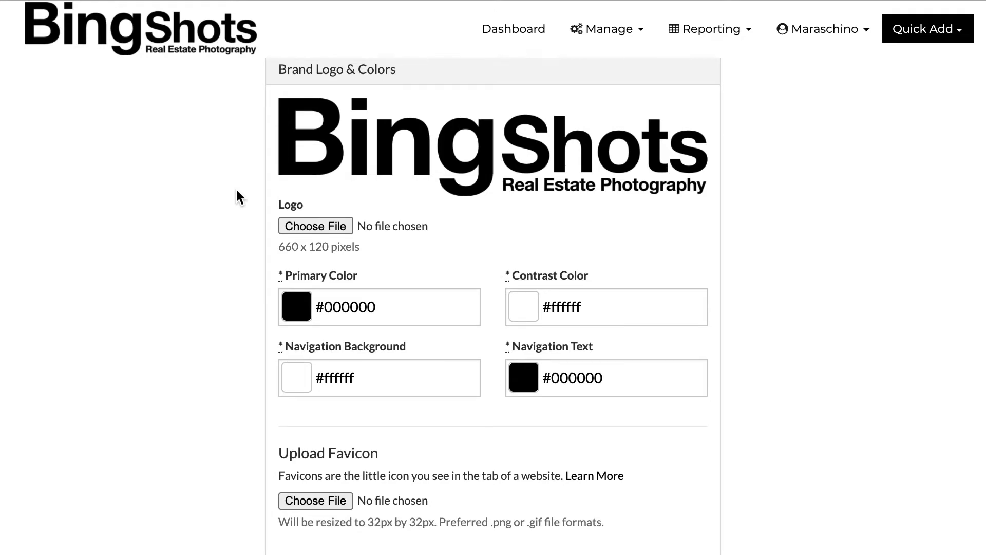
scroll(238, 195, up, 10)
Untick the Photography package group, tick Real Estate Photograpy with its two sizes, and update BingShots
click(780, 243)
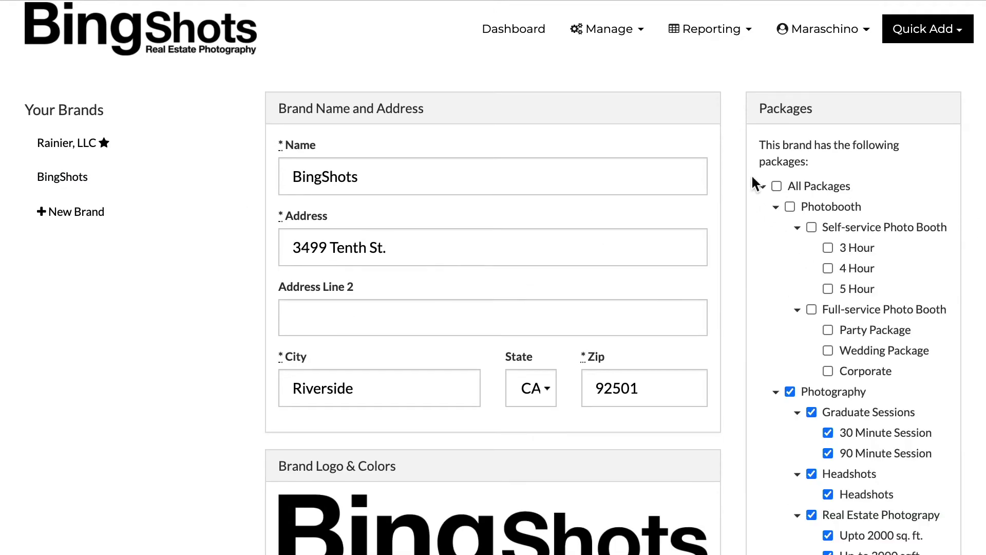
scroll(751, 174, down, 3)
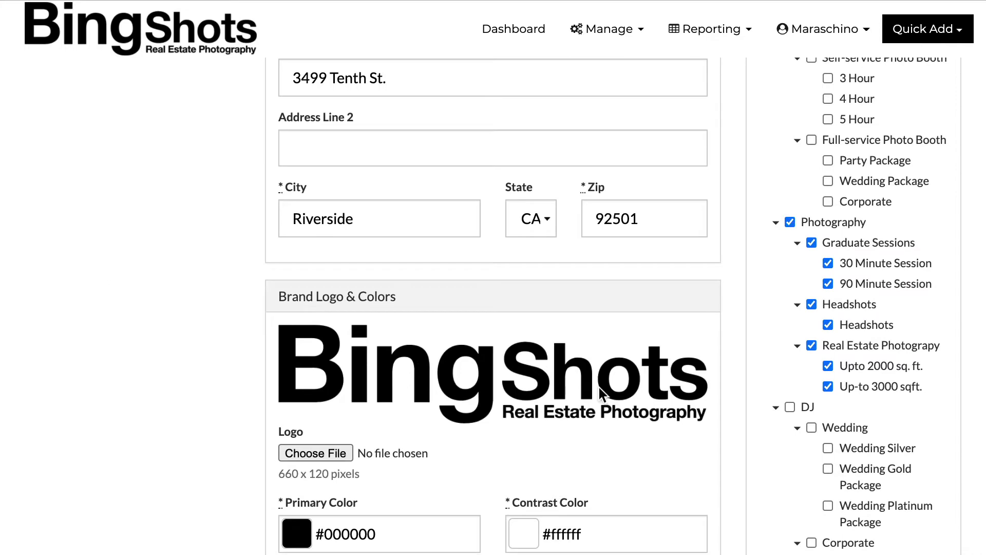
click(790, 222)
click(812, 346)
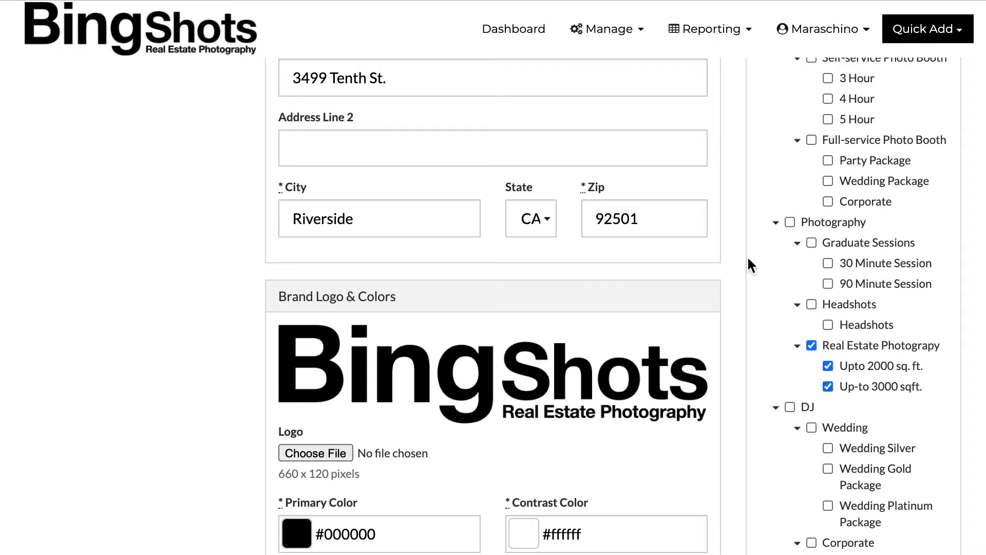
scroll(732, 209, down, 2)
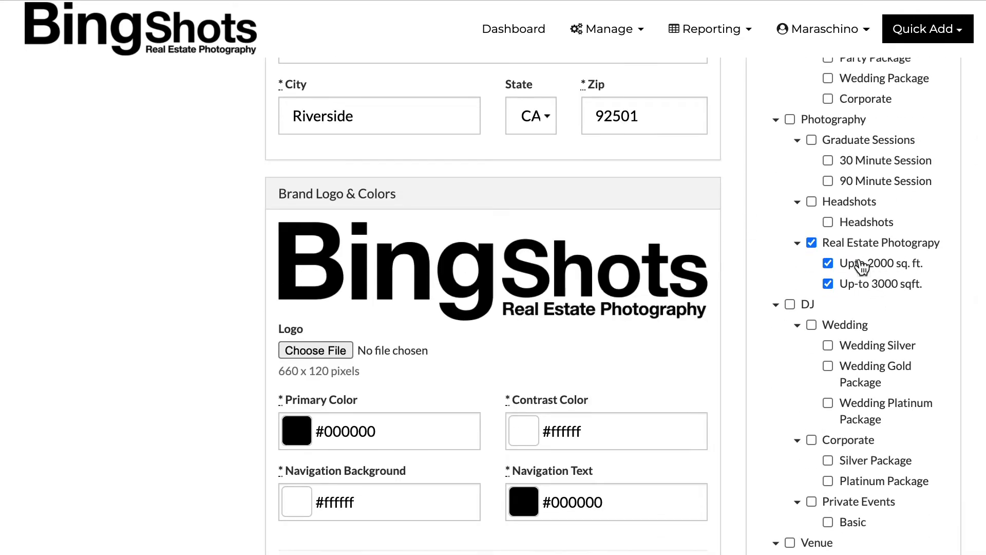
scroll(735, 175, down, 10)
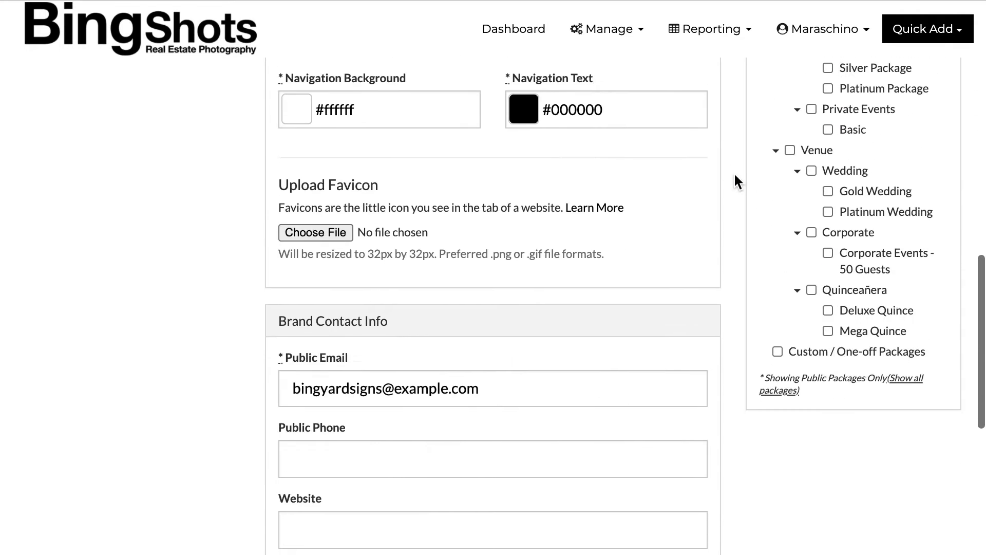
scroll(735, 177, down, 2)
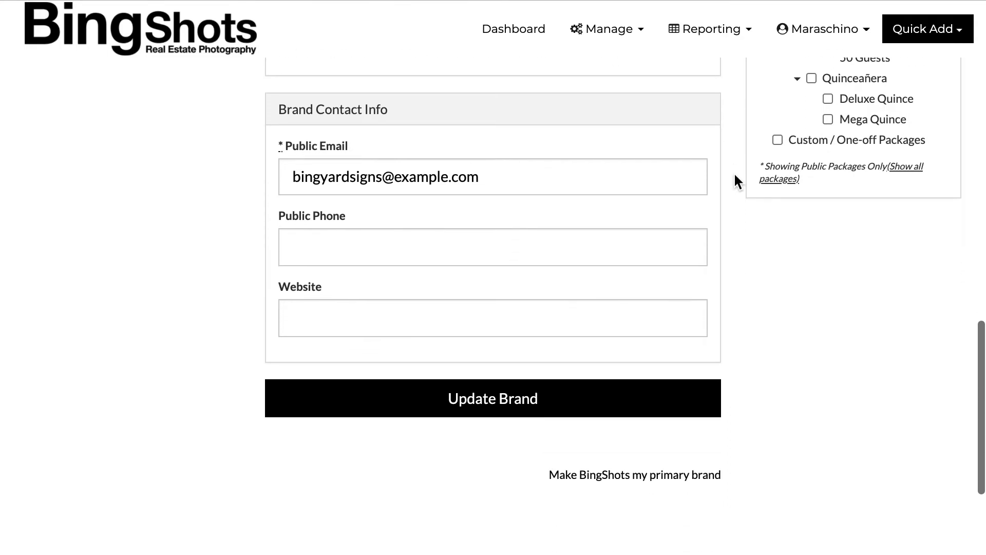
click(414, 399)
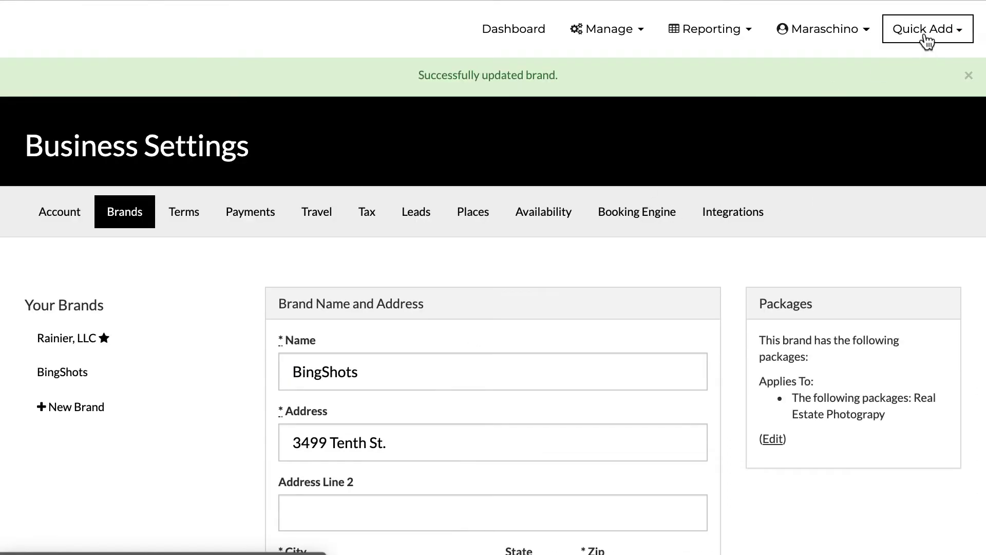
click(924, 32)
click(914, 139)
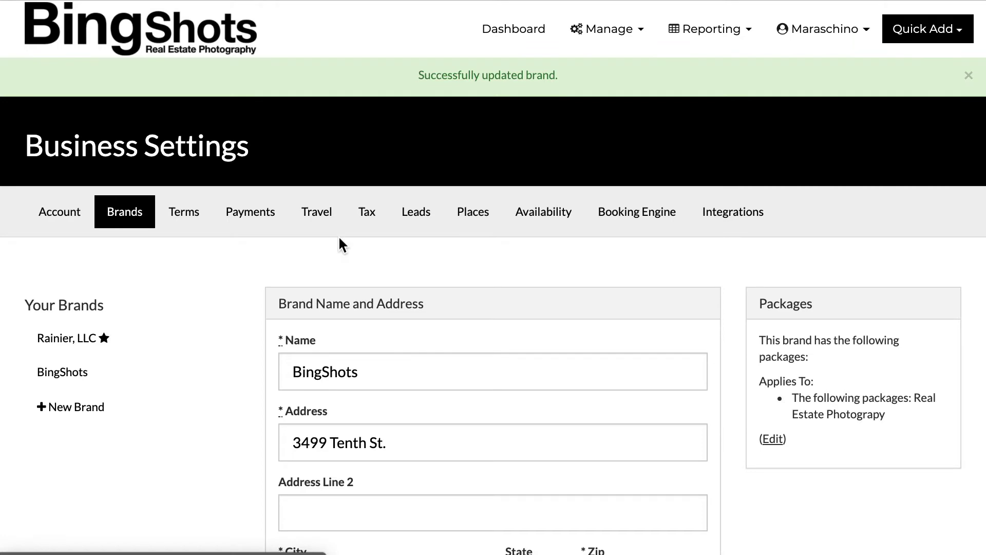
scroll(343, 244, down, 2)
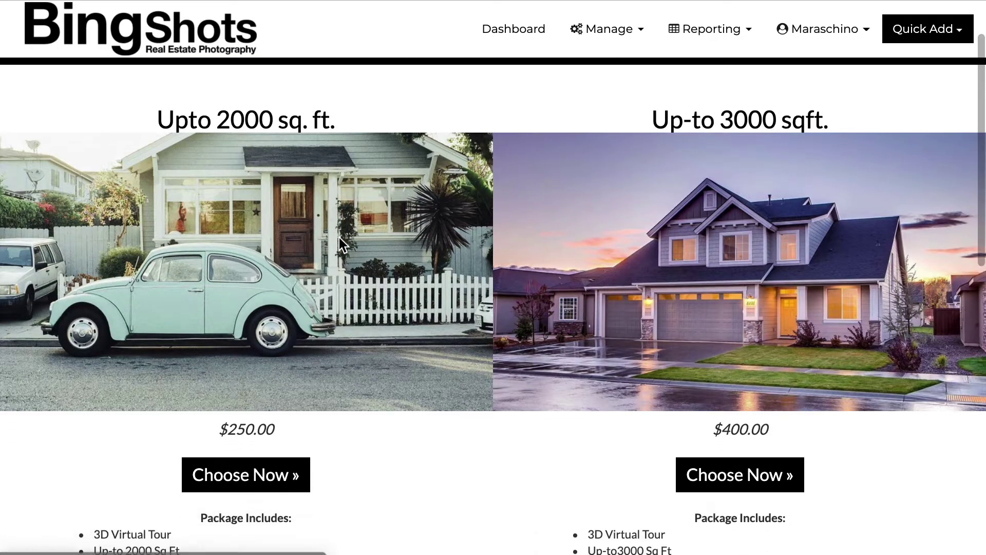
scroll(339, 238, up, 2)
scroll(339, 238, down, 2)
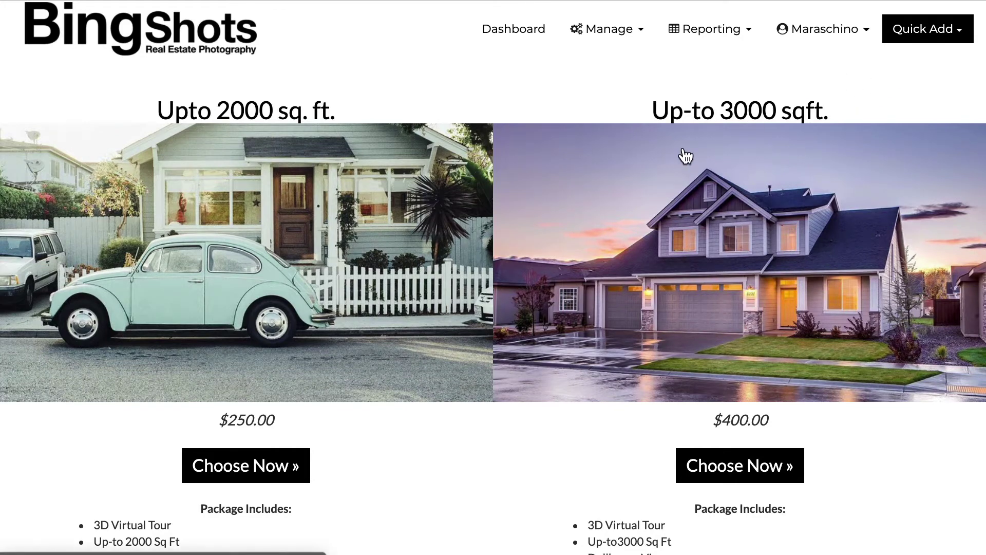
scroll(683, 154, up, 2)
key(alt+Left)
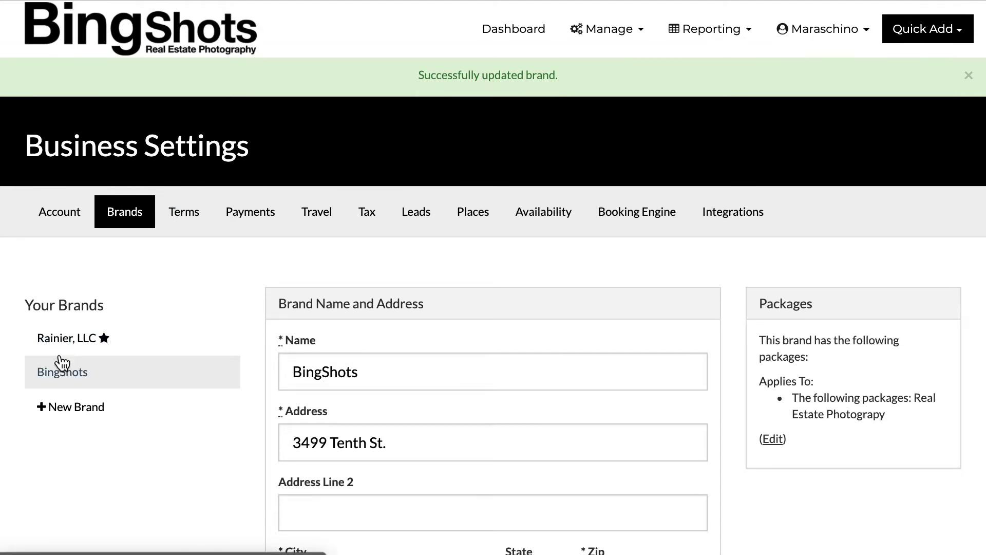
Tick the Photobooth package group, untick Real Estate Photography, and update the BingShots brand
scroll(608, 348, down, 3)
click(769, 308)
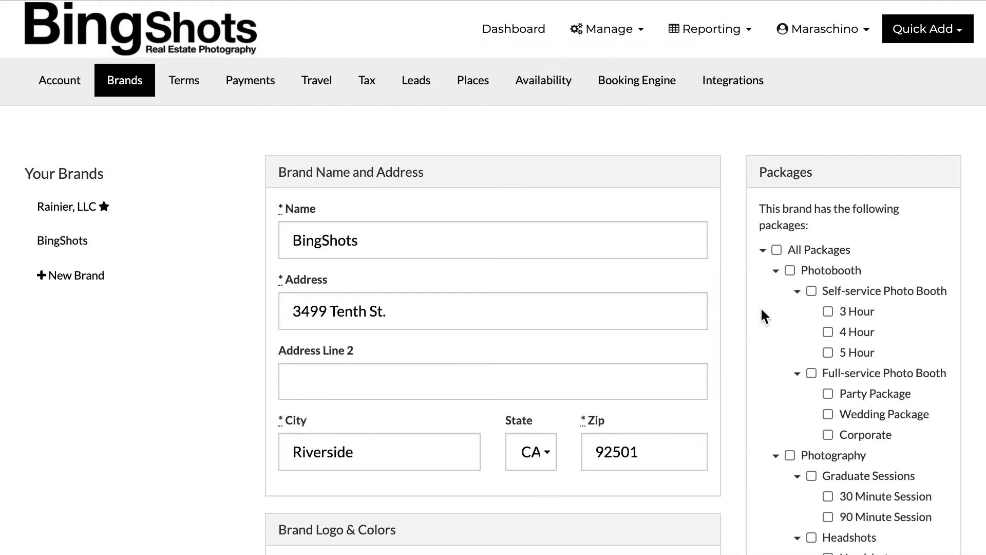
scroll(765, 201, down, 2)
click(790, 201)
scroll(794, 204, down, 5)
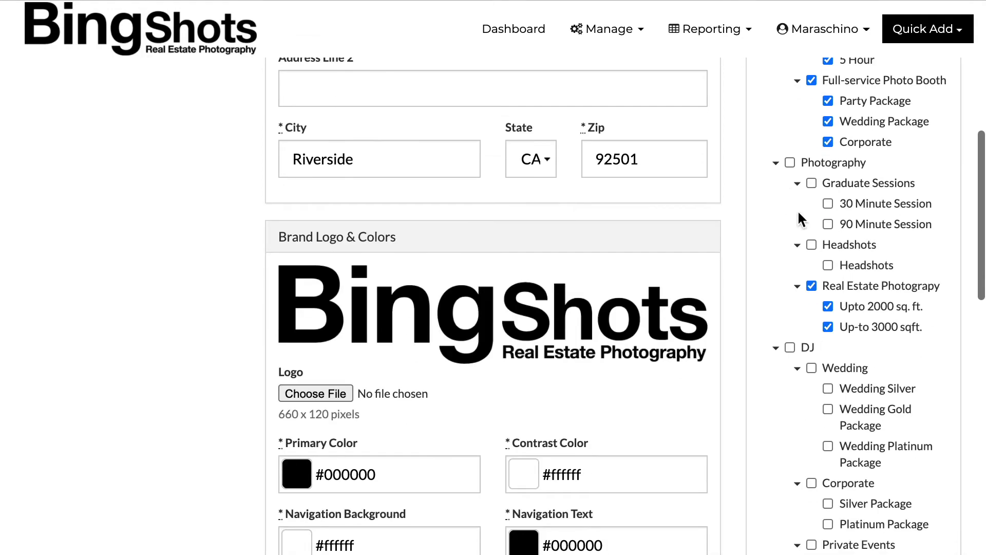
click(811, 285)
scroll(745, 360, up, 7)
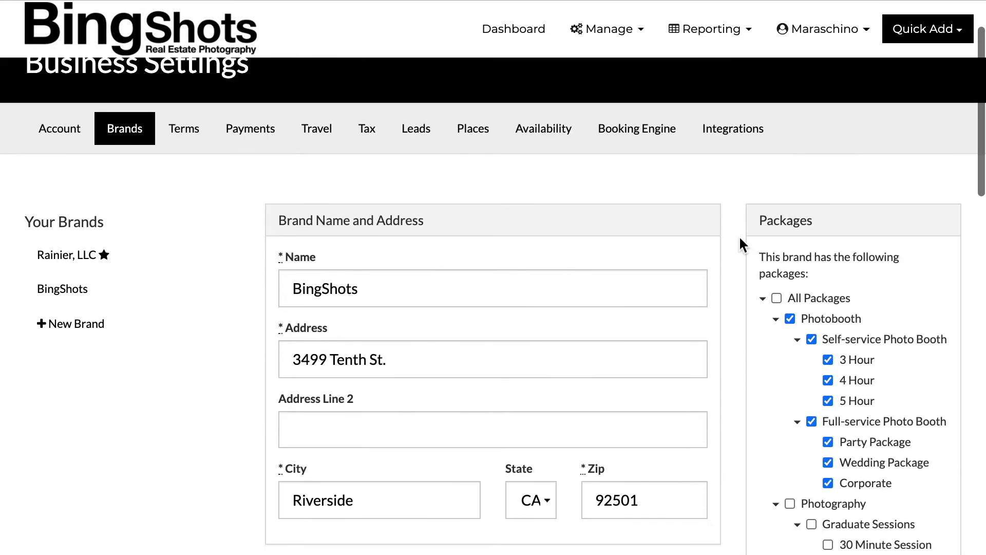
scroll(552, 221, down, 15)
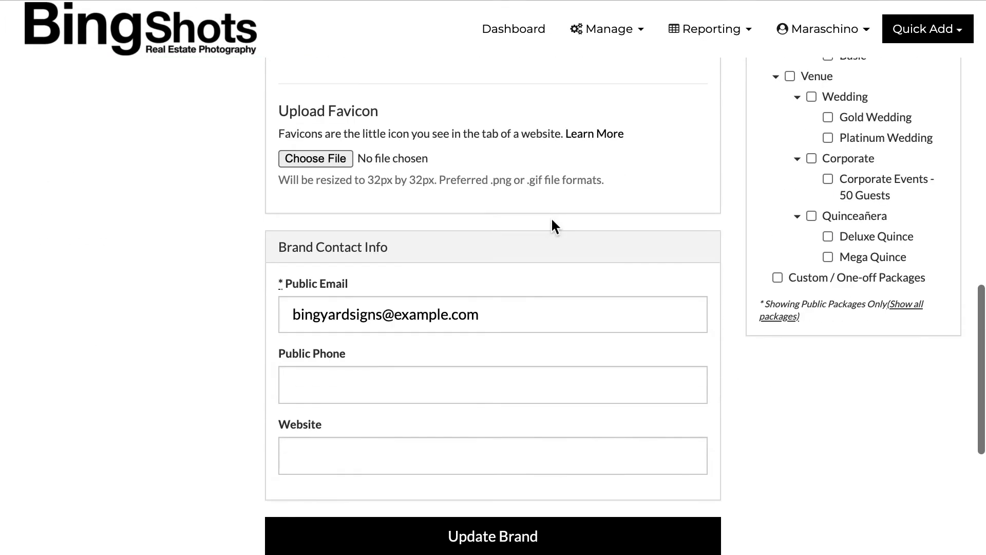
click(493, 537)
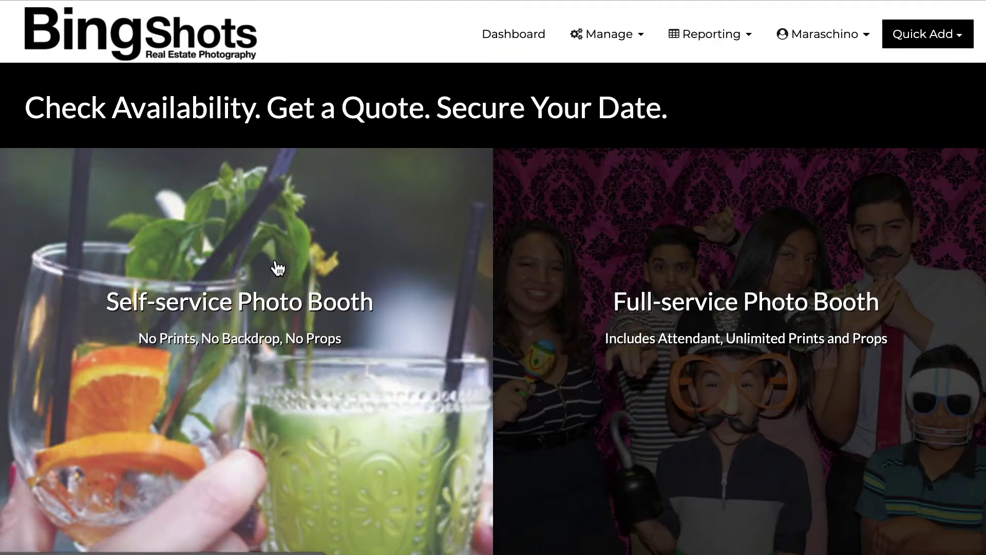
Choose Self-service Photo Booth to list the 3, 4 and 5 Hour Packages
scroll(278, 268, down, 3)
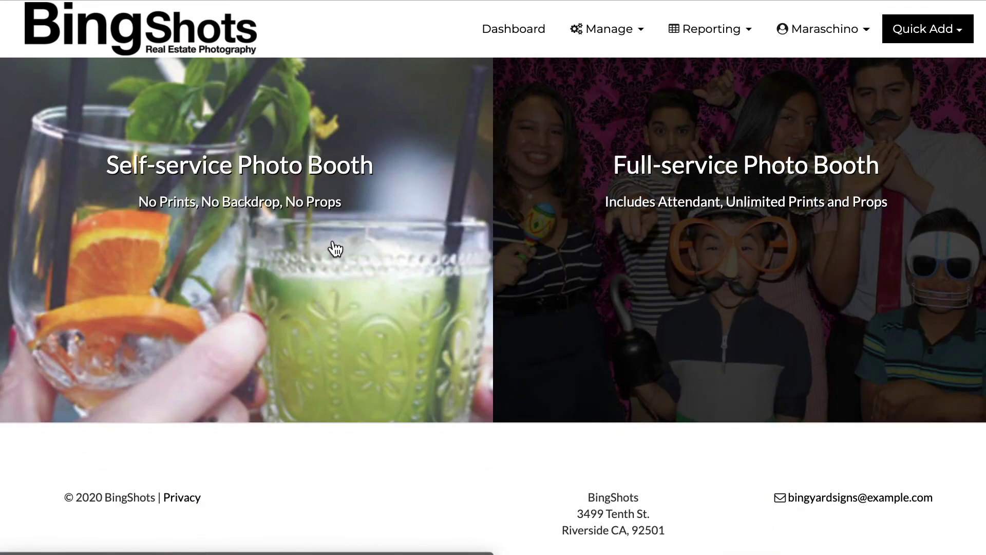
click(335, 249)
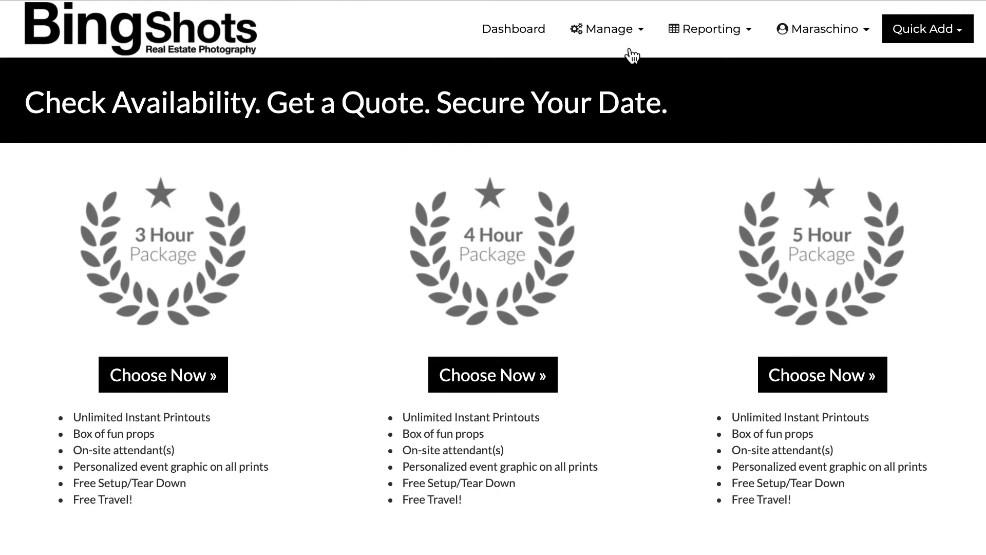
Go to the Dashboard and review the five Upcoming Bookings with their Rainier, LLC or BingShots badges
click(528, 35)
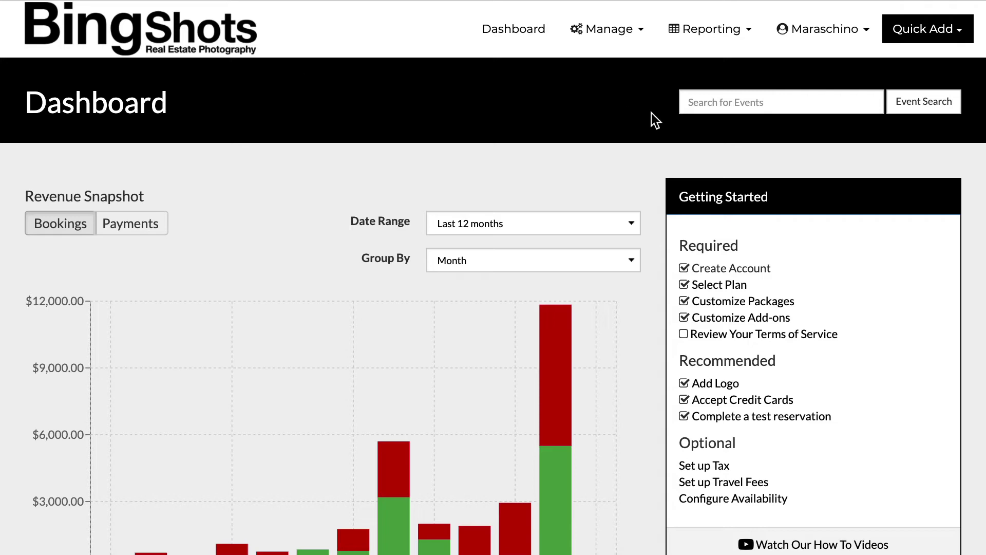
scroll(652, 113, down, 3)
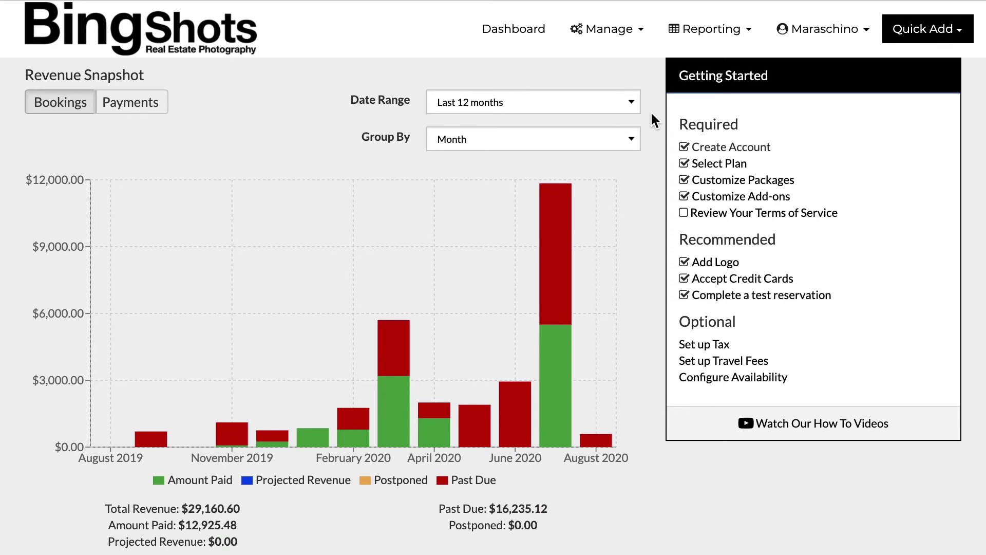
scroll(651, 114, down, 9)
scroll(652, 114, up, 3)
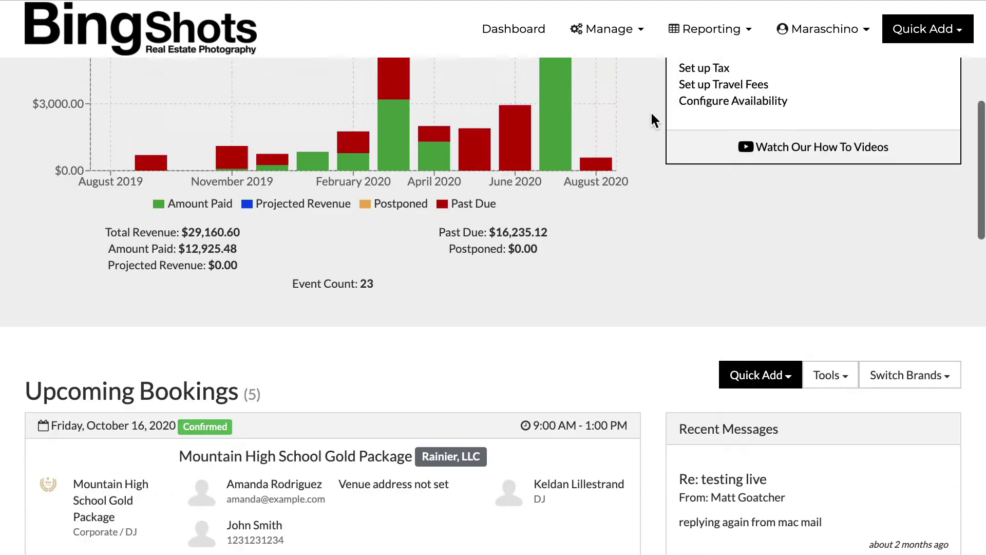
scroll(652, 118, up, 8)
scroll(272, 151, down, 4)
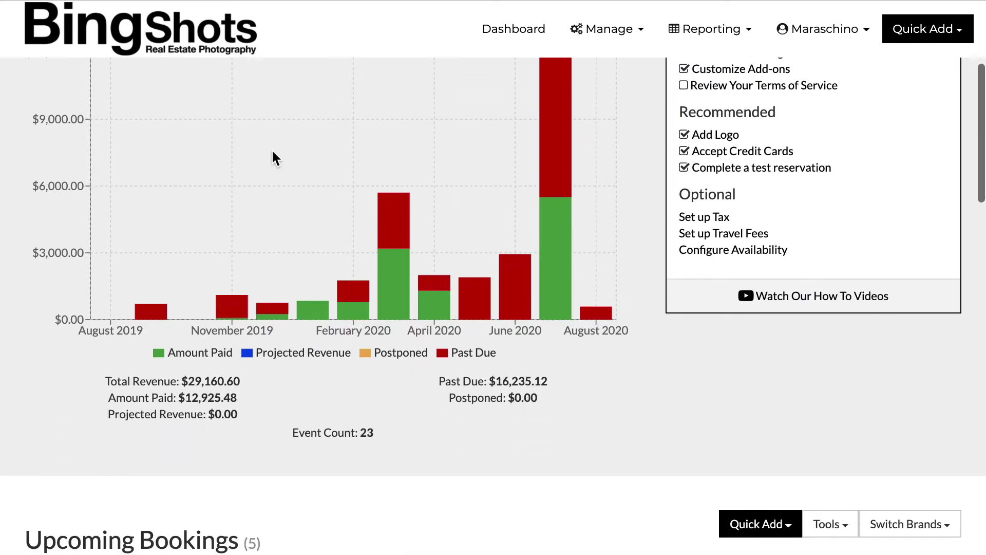
scroll(22, 131, down, 8)
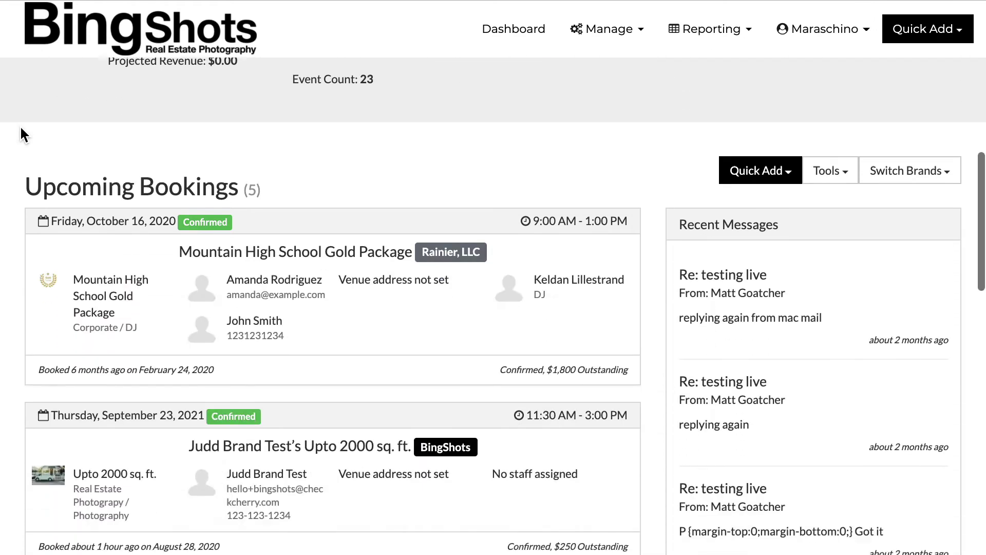
scroll(21, 128, down, 1)
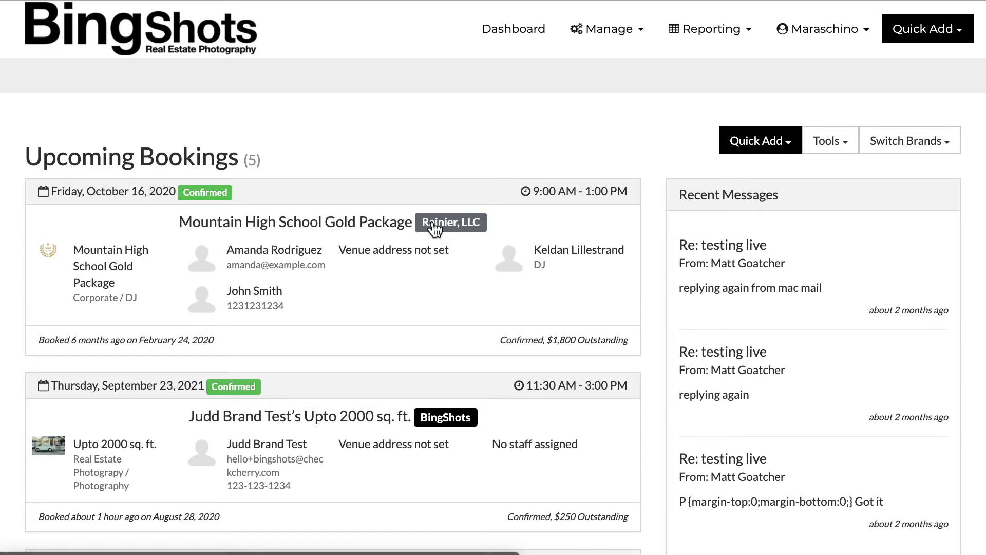
scroll(434, 227, down, 2)
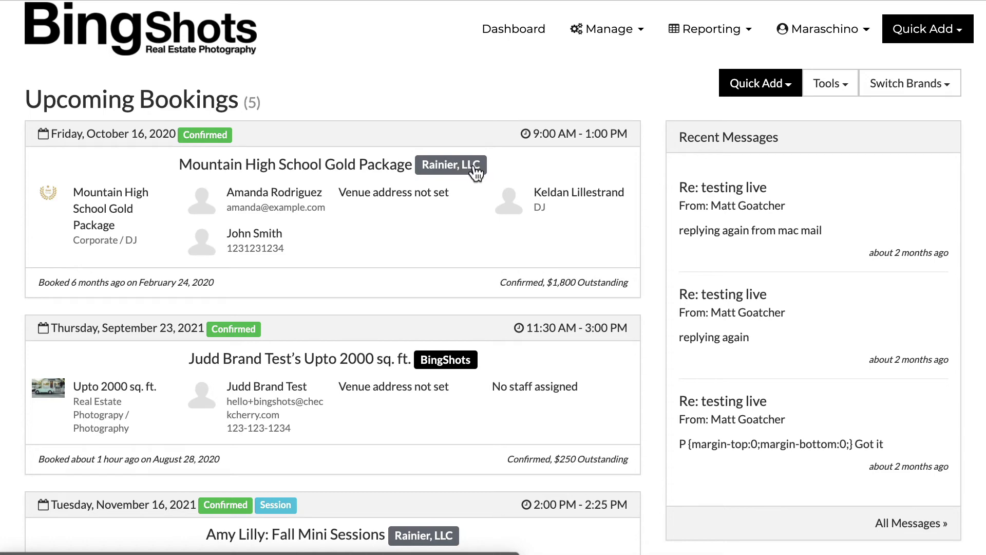
scroll(303, 260, down, 5)
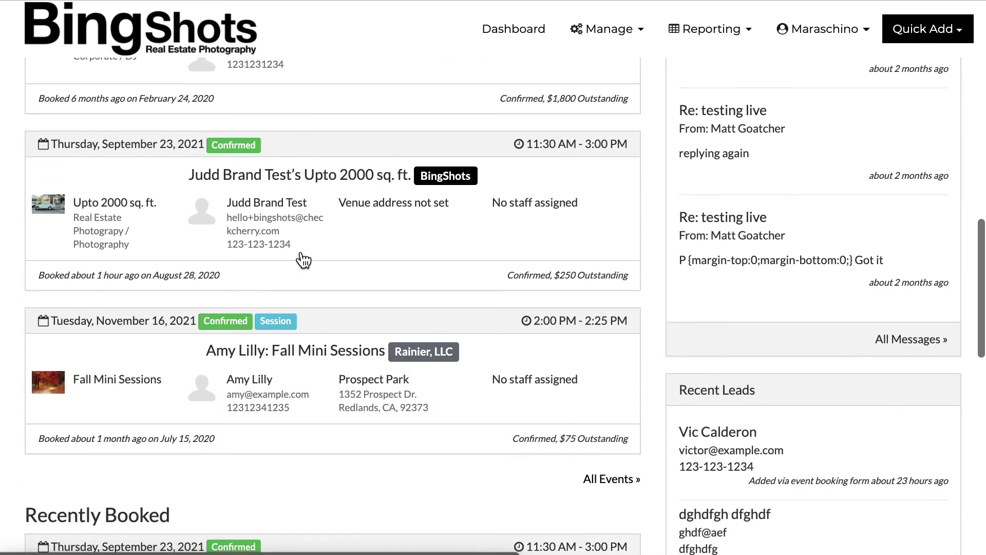
scroll(303, 260, up, 5)
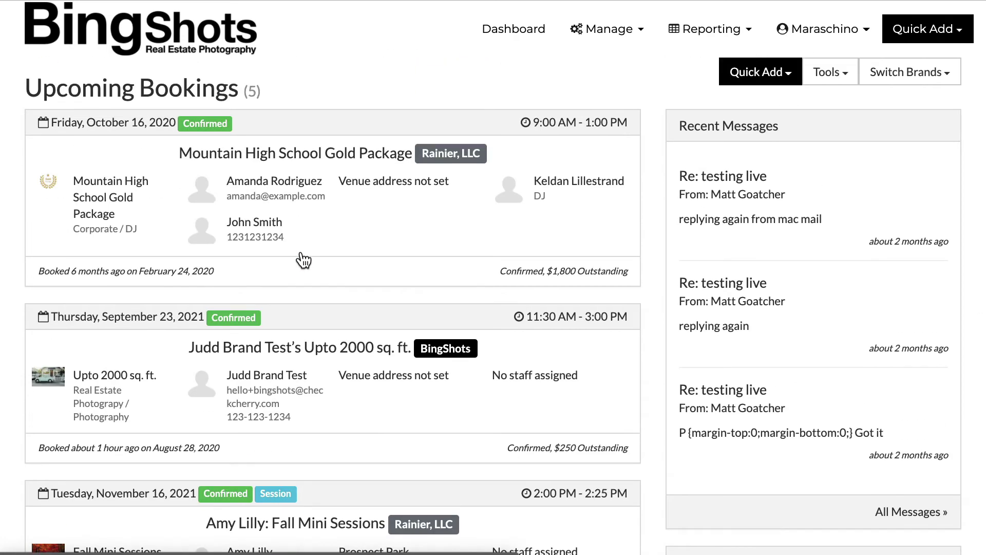
click(406, 212)
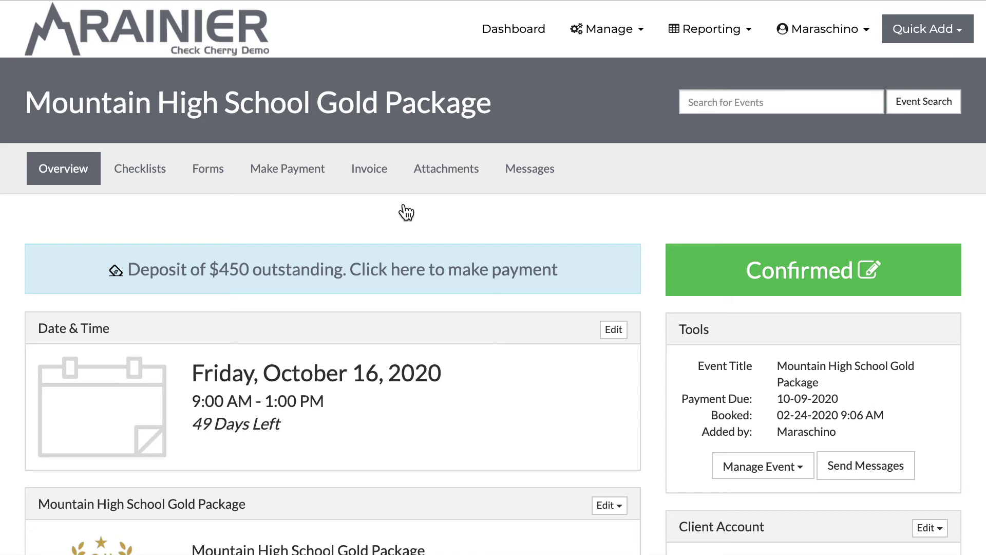
scroll(406, 212, left, 5)
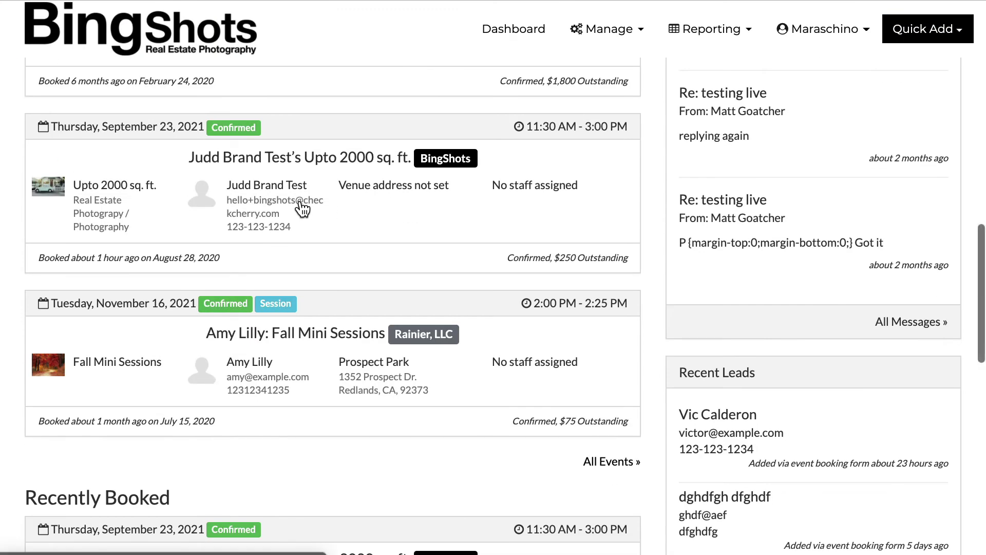
click(630, 229)
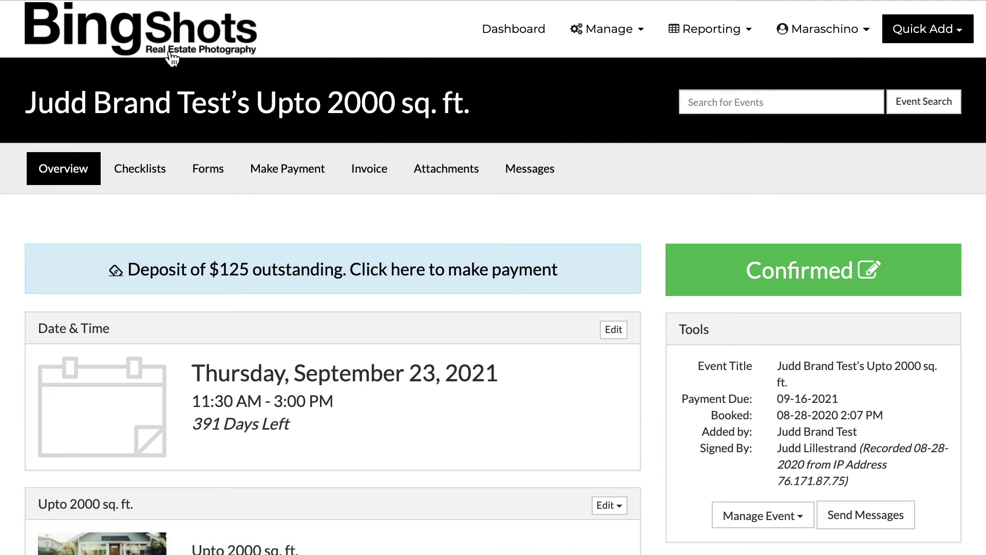
scroll(282, 220, down, 3)
scroll(447, 226, left, 5)
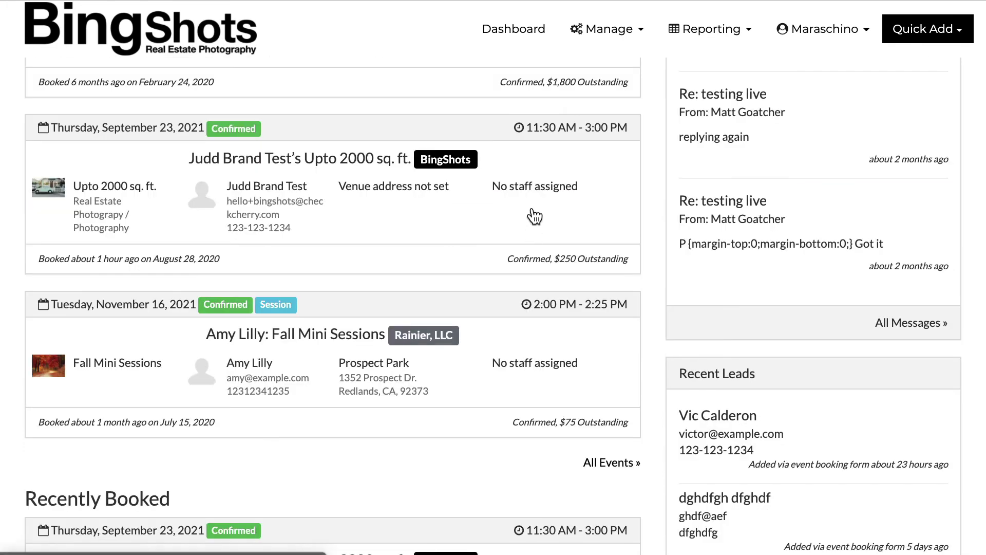
click(512, 32)
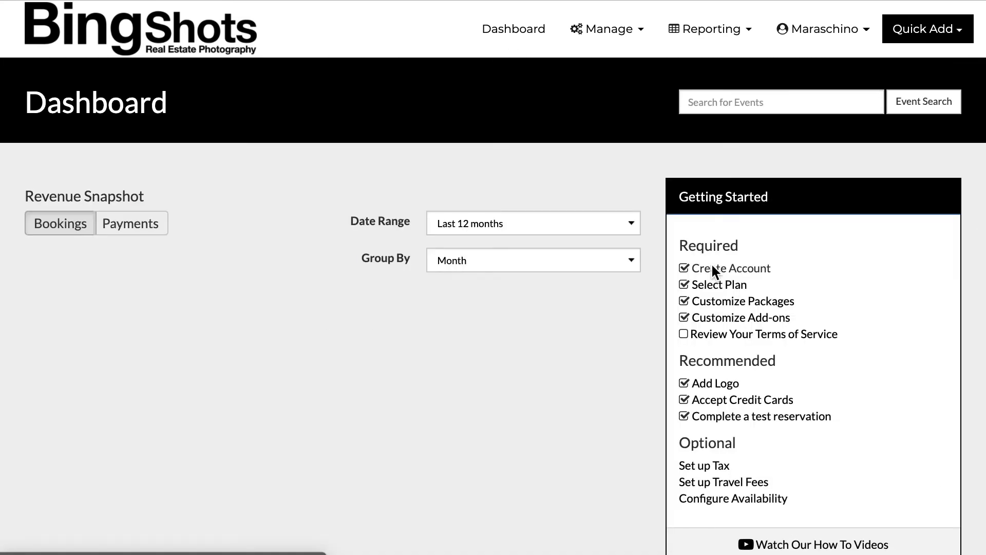
scroll(712, 266, down, 10)
Pick Rainier, LLC from the Switch Brands dropdown
click(928, 220)
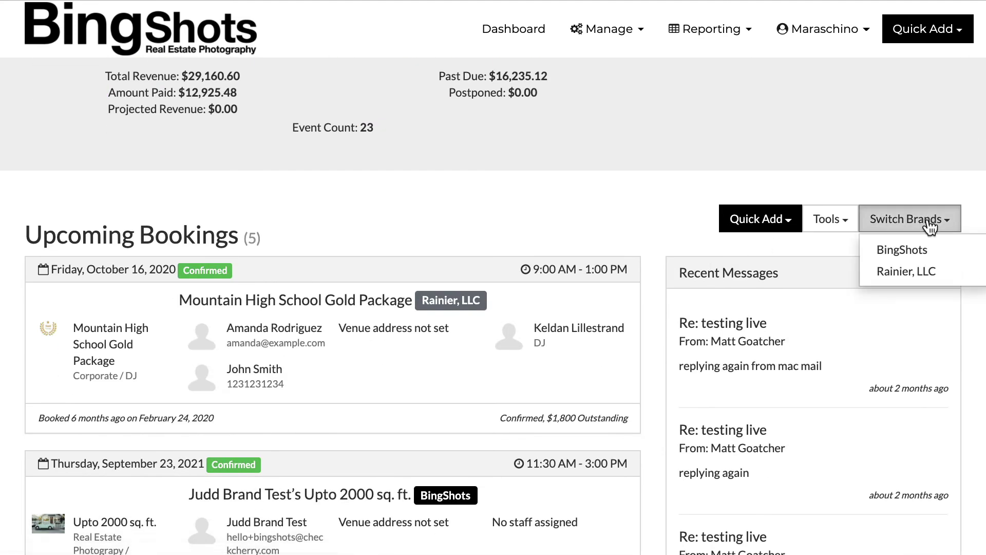
click(925, 272)
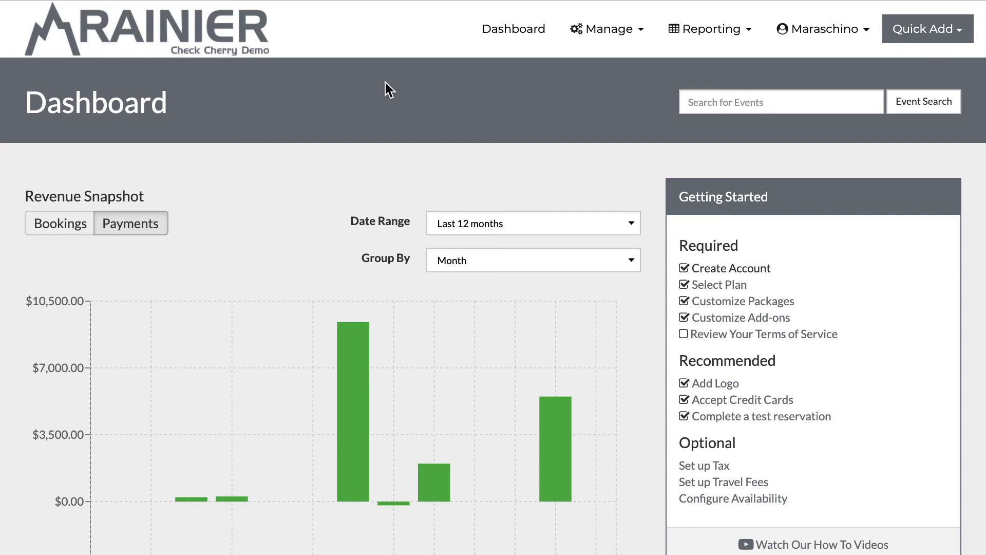
click(614, 35)
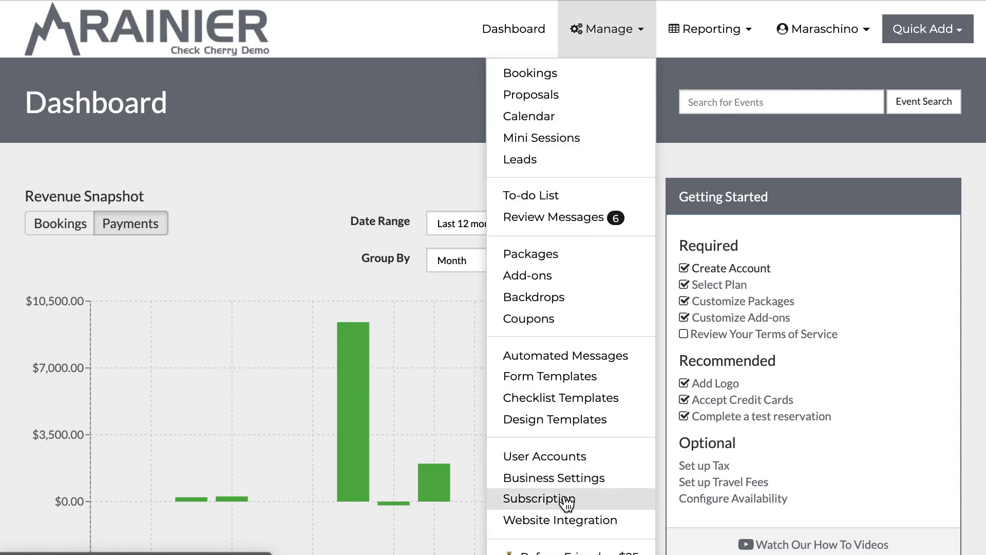
click(591, 519)
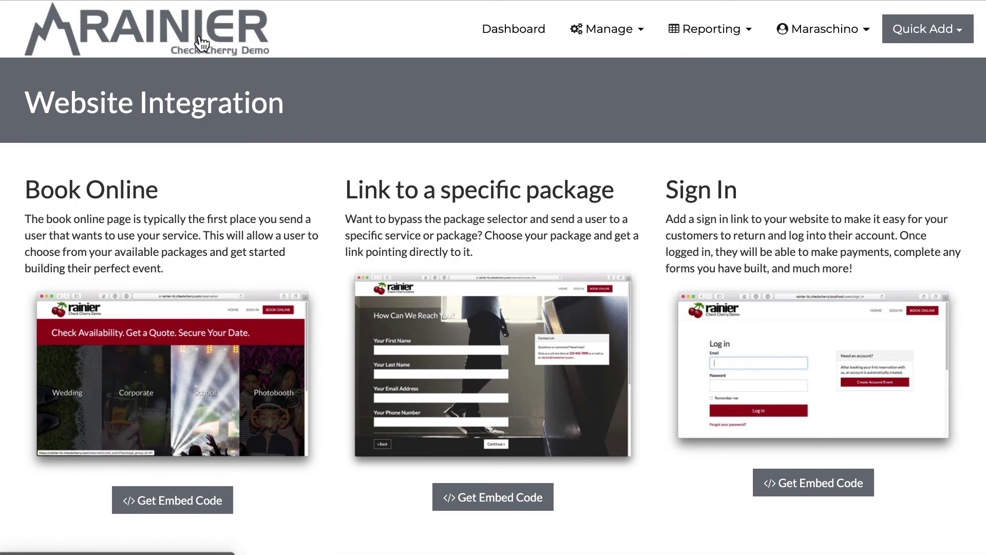
click(175, 503)
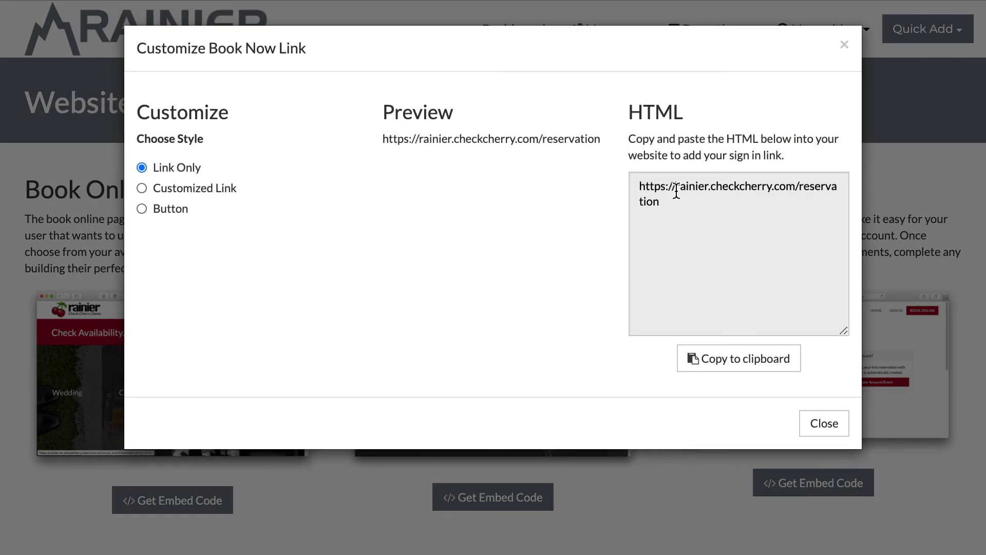
drag(676, 188, 760, 191)
triple_click(723, 194)
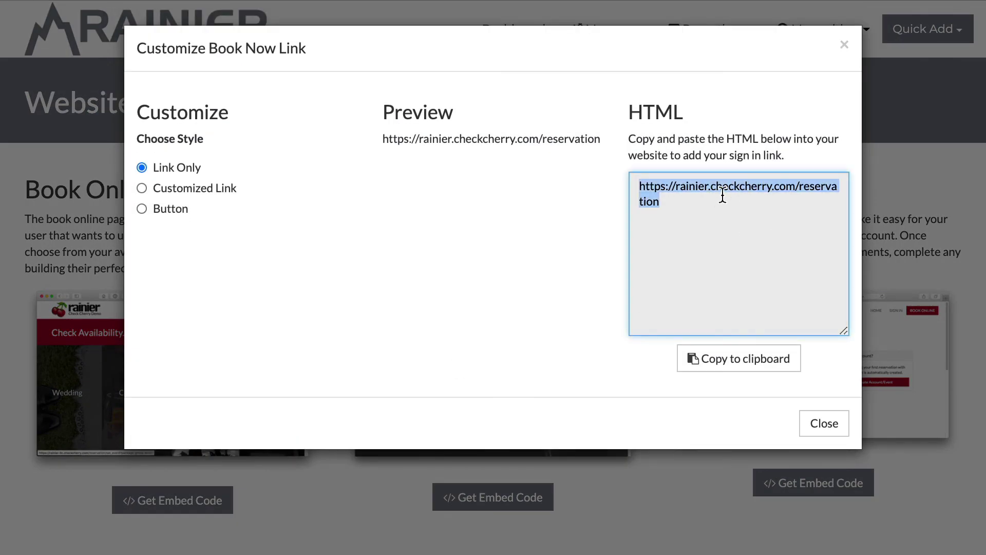
click(828, 424)
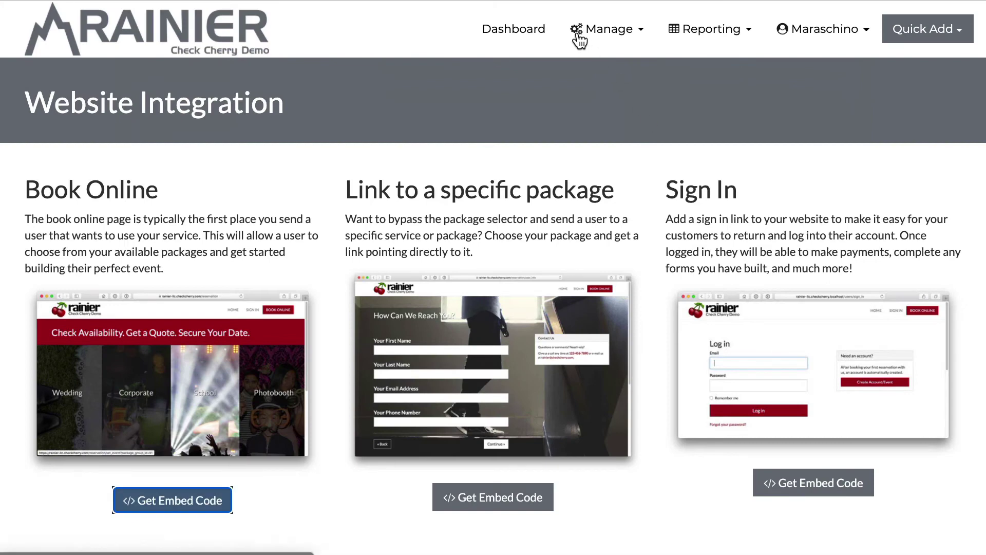
Switch to the BingShots brand, then open Manage > Website Integration
scroll(829, 246, down, 5)
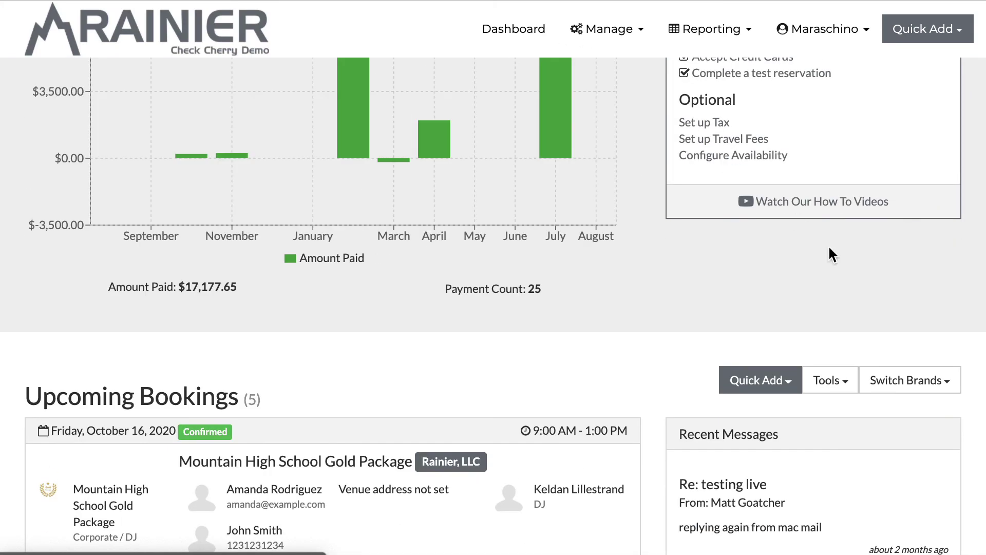
click(899, 380)
click(920, 411)
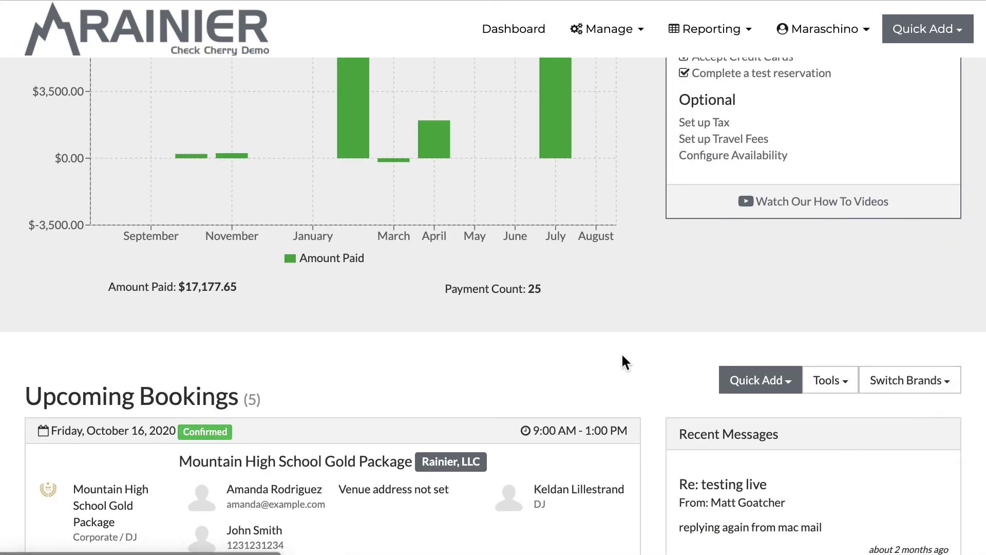
click(605, 30)
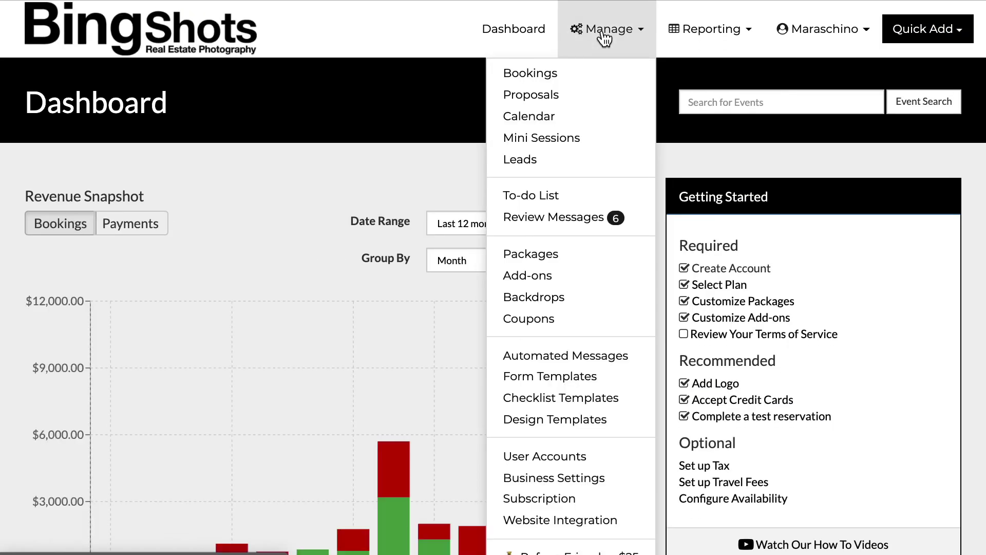
click(609, 519)
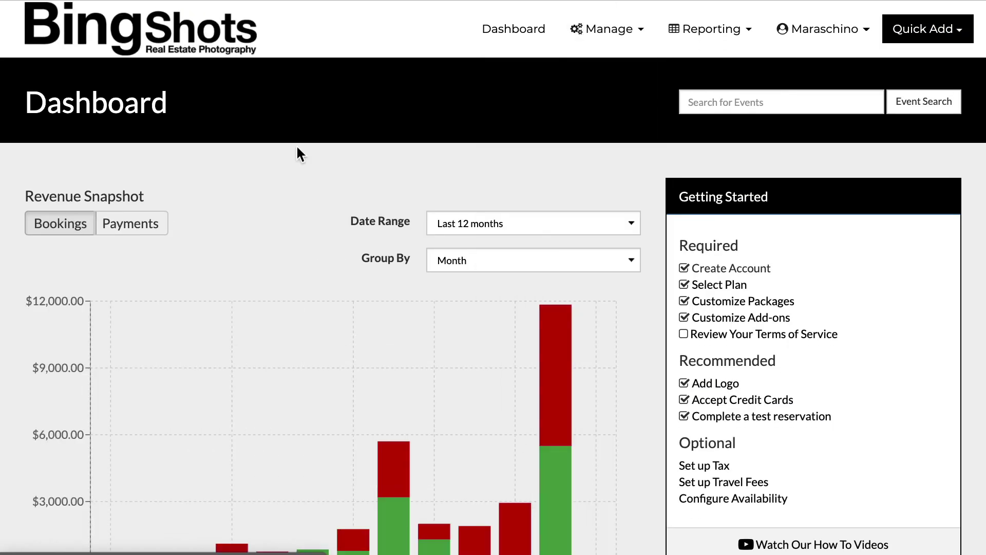